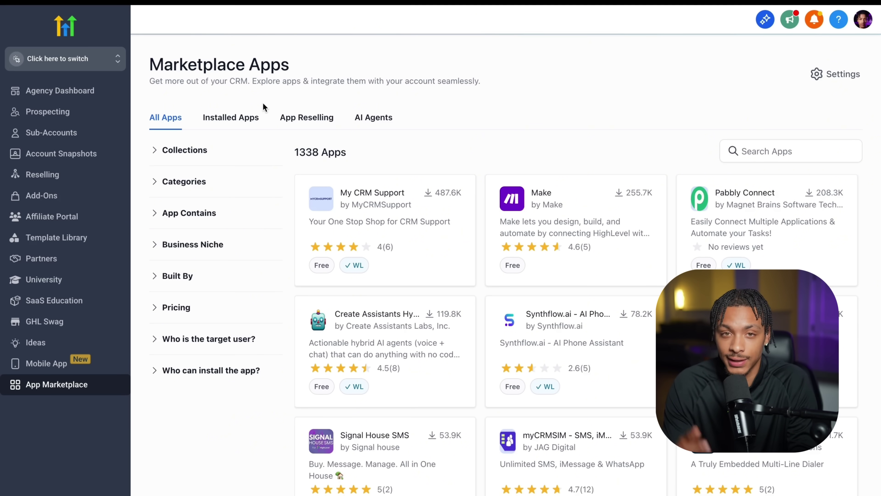
Step: Highlight the 1338 Apps count in the marketplace, then clear the highlight
{"action": "left_click_drag", "start_coordinate": [350, 150], "coordinate": [290, 146]}
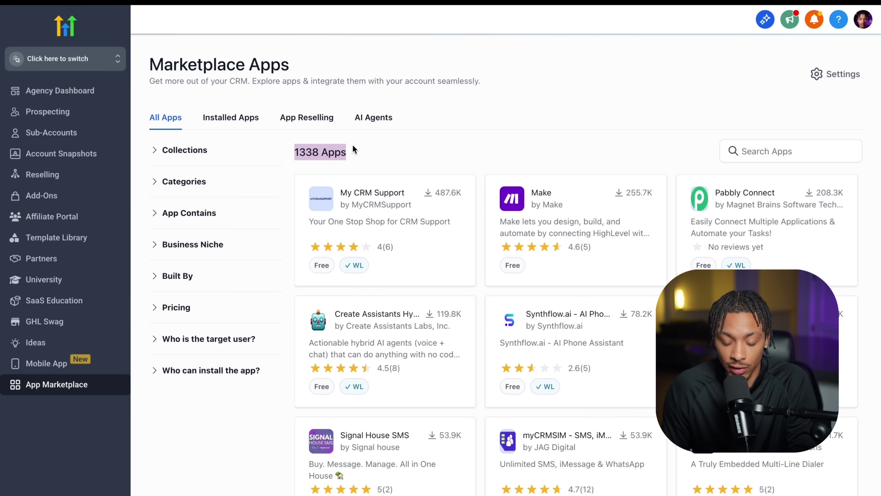
{"action": "left_click_drag", "start_coordinate": [285, 150], "coordinate": [163, 375]}
{"action": "left_click", "coordinate": [342, 154]}
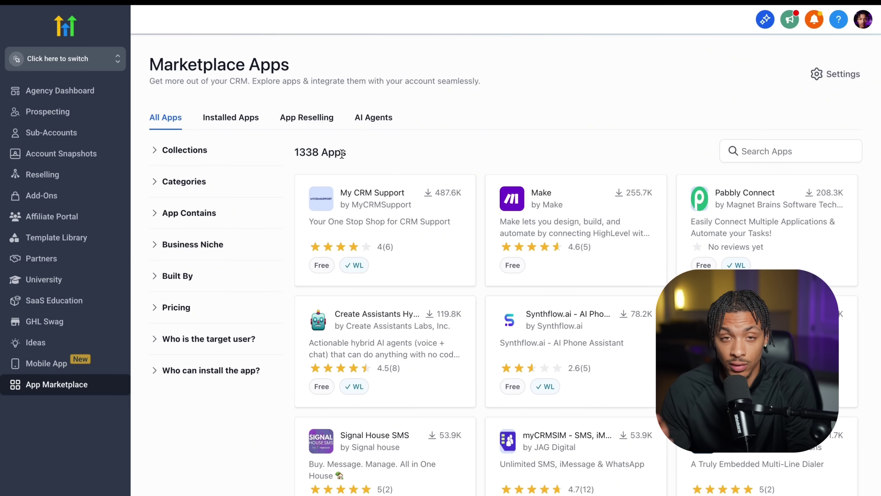
Step: Expand the Categories filter and scroll through its category list
{"action": "left_click", "coordinate": [184, 181]}
{"action": "scroll", "coordinate": [215, 290], "scroll_direction": "down", "scroll_amount": 1}
{"action": "scroll", "coordinate": [213, 281], "scroll_direction": "up", "scroll_amount": 1}
{"action": "scroll", "coordinate": [210, 277], "scroll_direction": "down", "scroll_amount": 1}
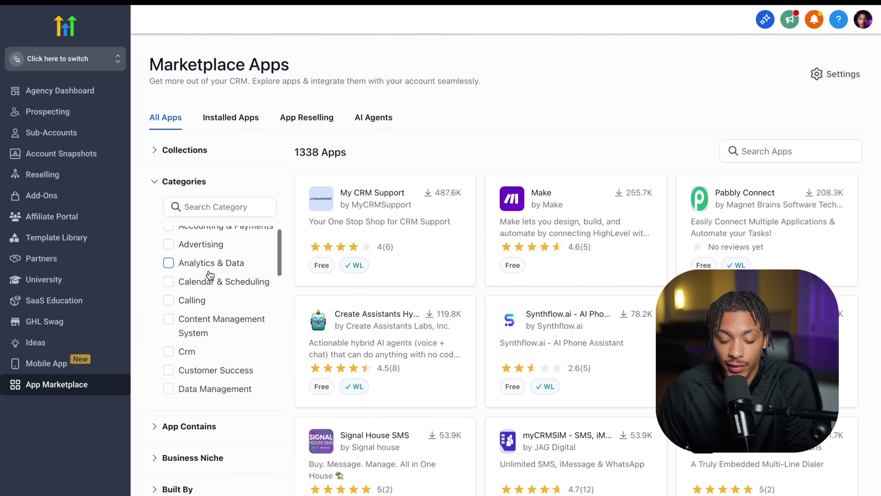
{"action": "scroll", "coordinate": [205, 268], "scroll_direction": "up", "scroll_amount": 1}
{"action": "scroll", "coordinate": [207, 321], "scroll_direction": "down", "scroll_amount": 5}
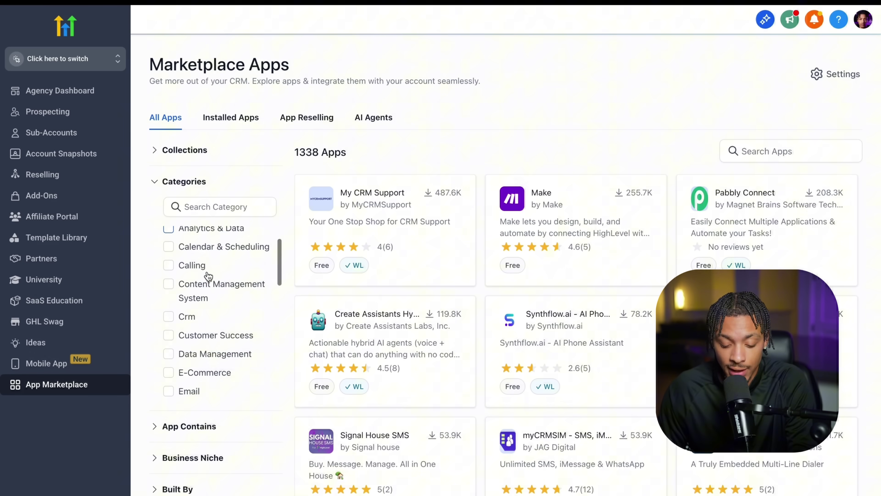
{"action": "scroll", "coordinate": [206, 321], "scroll_direction": "down", "scroll_amount": 5}
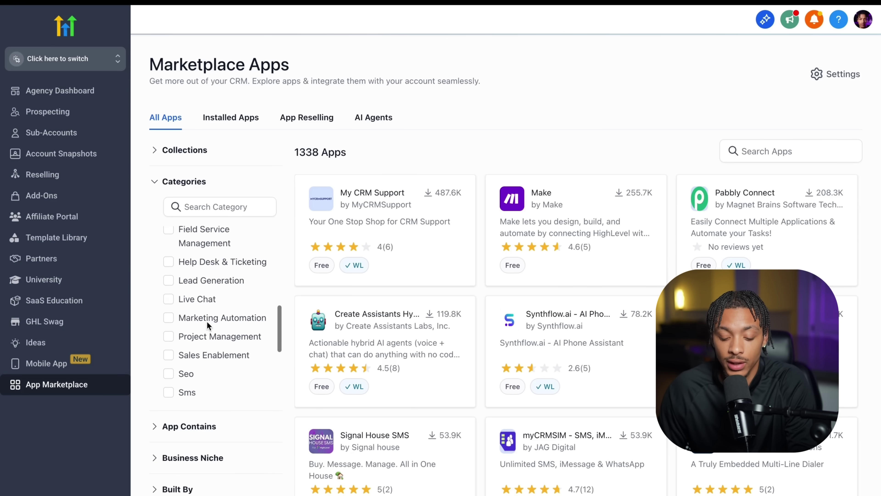
{"action": "scroll", "coordinate": [207, 321], "scroll_direction": "down", "scroll_amount": 4}
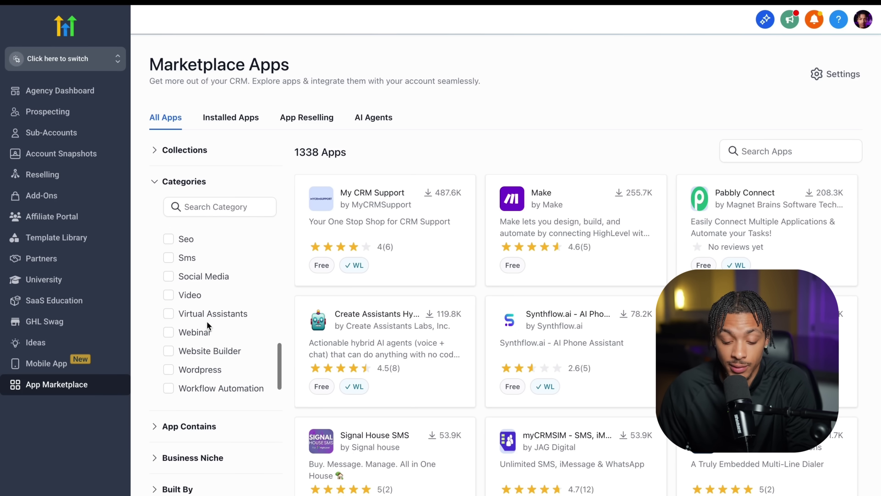
Step: Expand the Business Niche filter and scroll through its options
{"action": "left_click", "coordinate": [187, 458]}
{"action": "scroll", "coordinate": [201, 352], "scroll_direction": "down", "scroll_amount": 6}
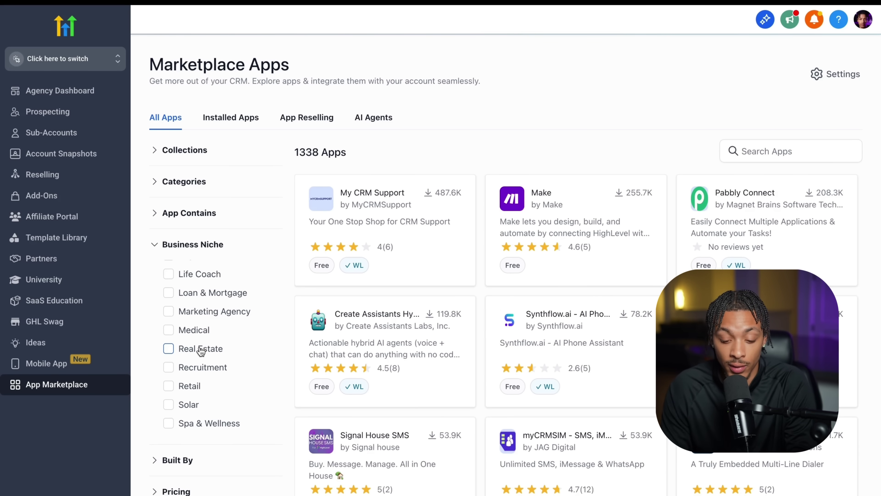
{"action": "scroll", "coordinate": [201, 351], "scroll_direction": "down", "scroll_amount": 7}
Step: Open the company Whitelabel settings and look over the logo upload section
{"action": "left_click", "coordinate": [200, 350]}
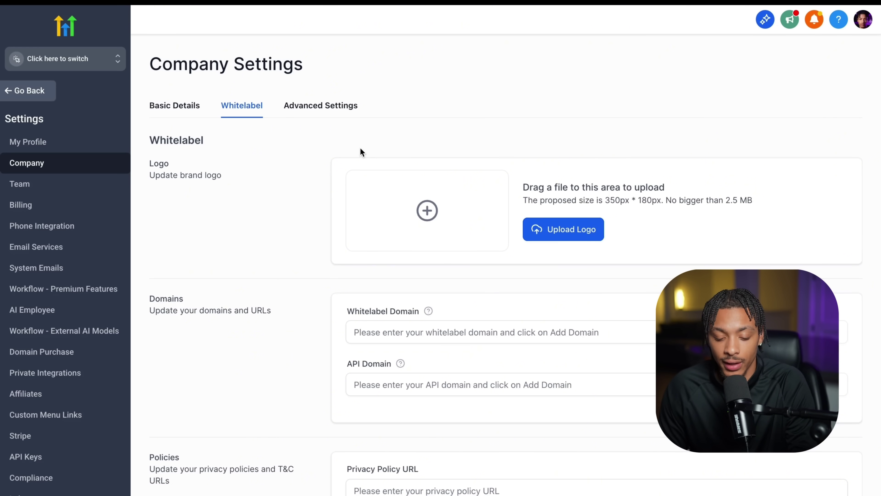
{"action": "scroll", "coordinate": [262, 317], "scroll_direction": "down", "scroll_amount": 15}
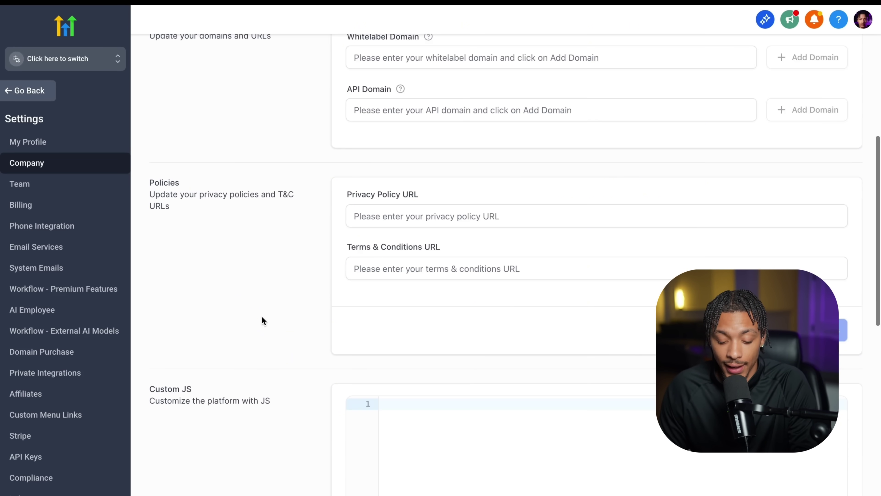
{"action": "scroll", "coordinate": [253, 229], "scroll_direction": "up", "scroll_amount": 15}
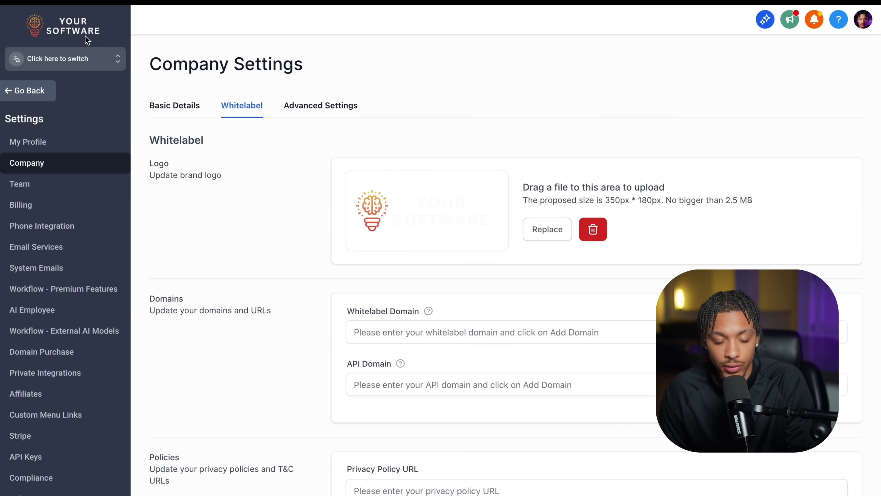
{"action": "scroll", "coordinate": [336, 289], "scroll_direction": "down", "scroll_amount": 2}
{"action": "left_click", "coordinate": [364, 278]}
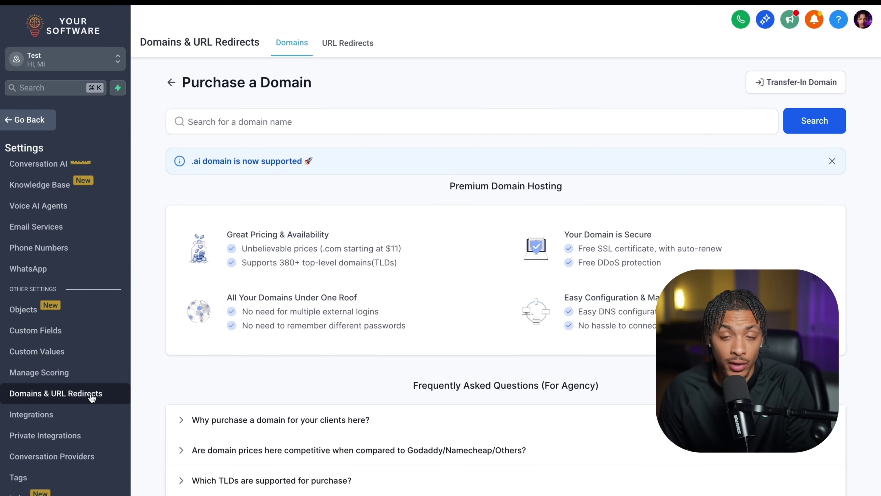
{"action": "left_click", "coordinate": [486, 122]}
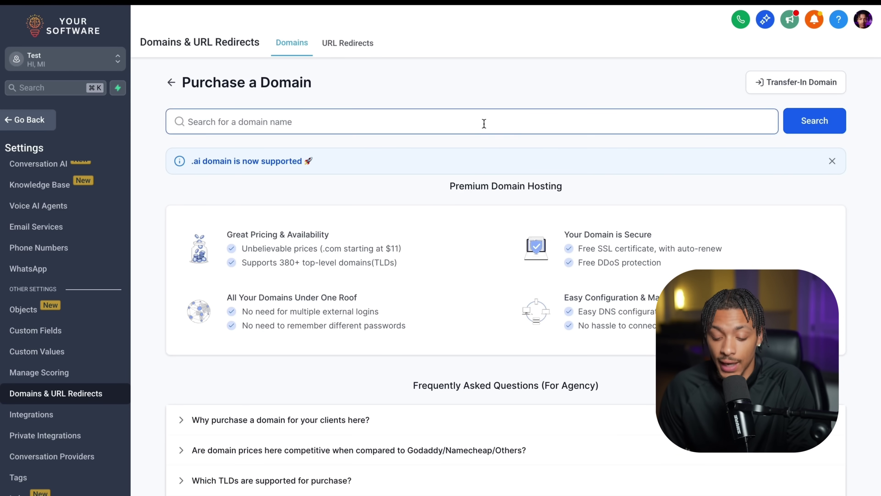
{"action": "type", "text": "www.your"}
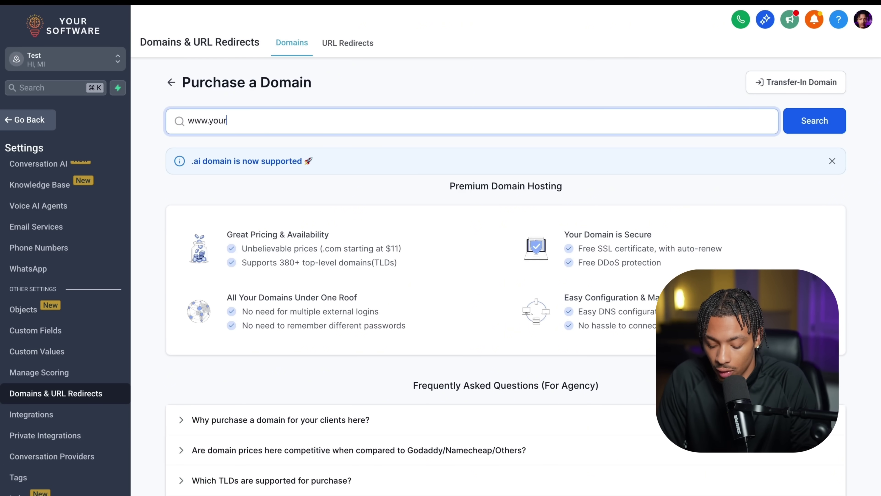
{"action": "type", "text": "busines"}
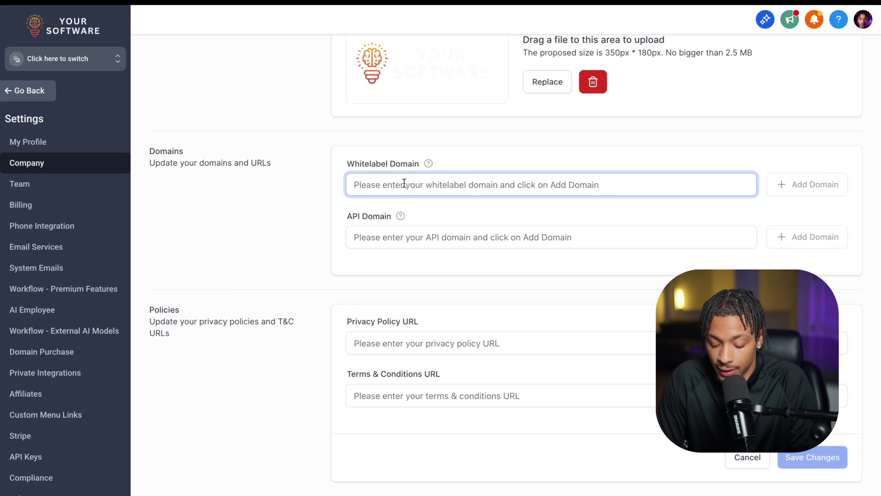
Step: Enter app.yoursoftwarename.com in the Whitelabel Domain field
{"action": "type", "text": "app.you"}
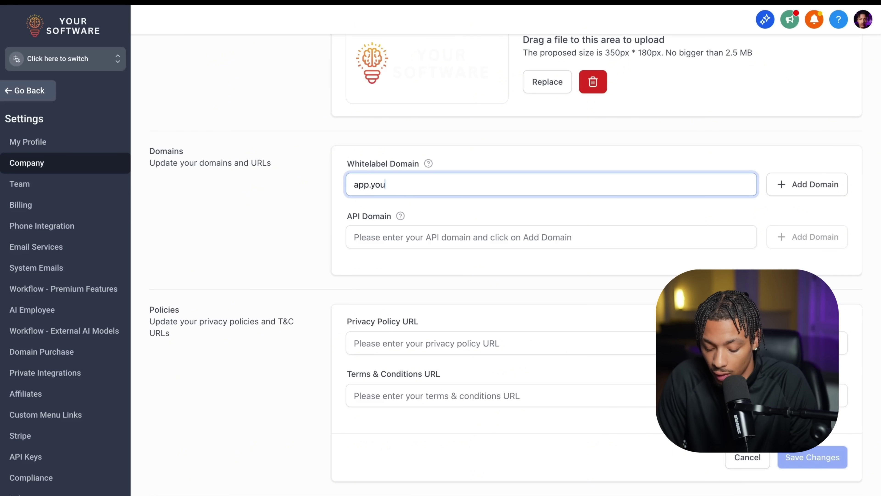
{"action": "type", "text": "rsoftwarename.com"}
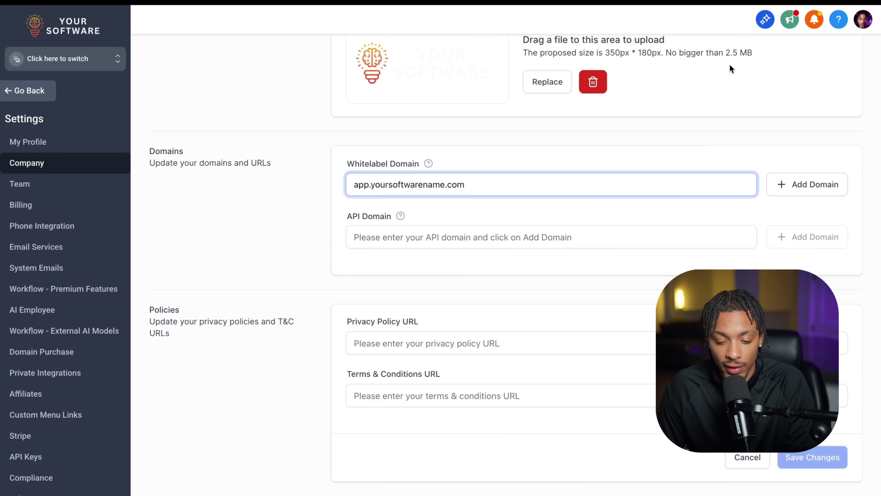
Step: Reload Company Settings, review the linear-gradient Custom CSS rules, and save them
{"action": "key", "text": "super+r"}
{"action": "scroll", "coordinate": [415, 248], "scroll_direction": "down", "scroll_amount": 3}
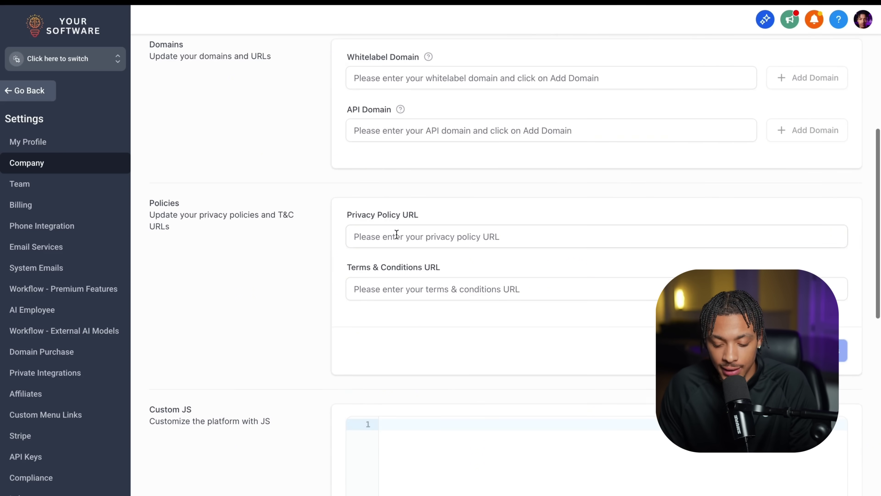
{"action": "scroll", "coordinate": [396, 234], "scroll_direction": "down", "scroll_amount": 12}
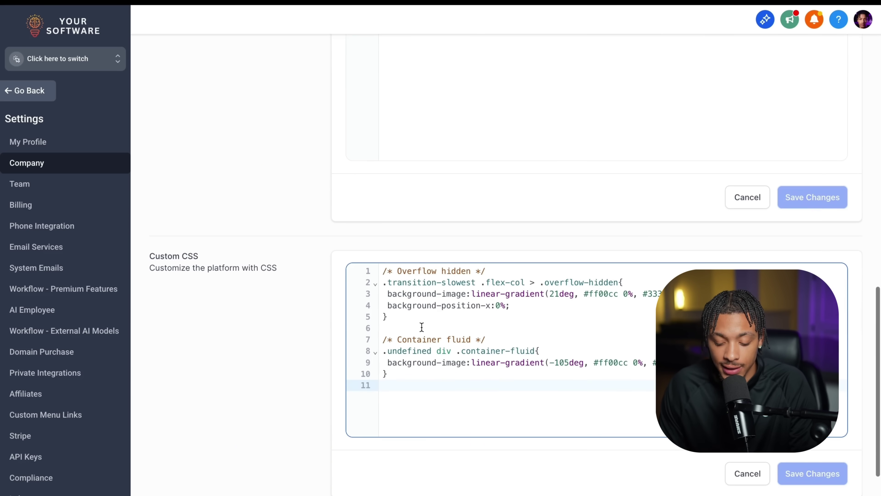
{"action": "scroll", "coordinate": [417, 317], "scroll_direction": "down", "scroll_amount": 1}
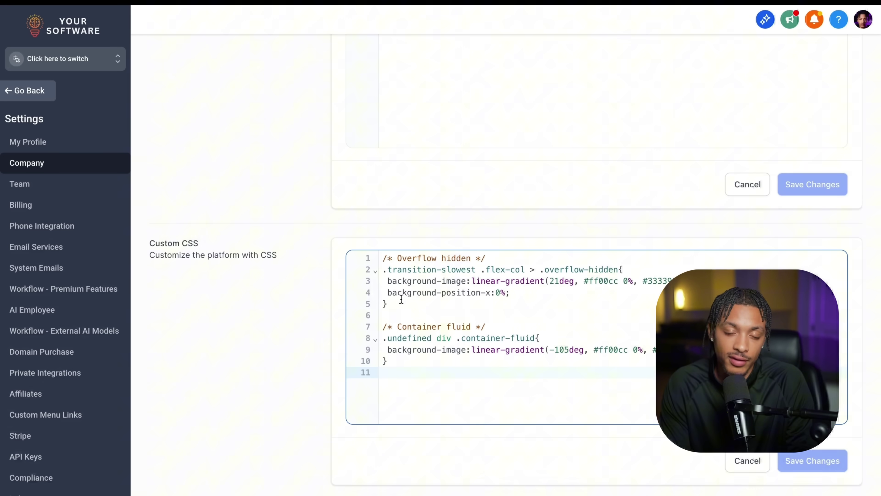
{"action": "left_click", "coordinate": [538, 305]}
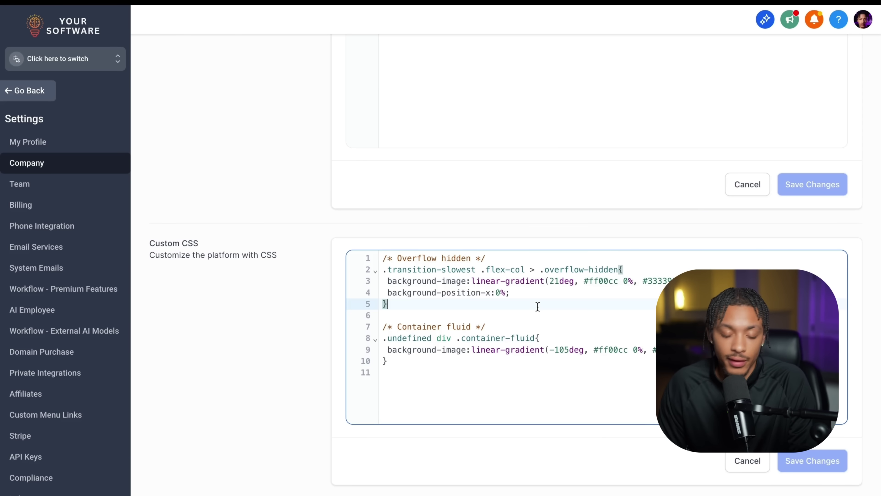
{"action": "left_click_drag", "start_coordinate": [472, 282], "coordinate": [540, 282]}
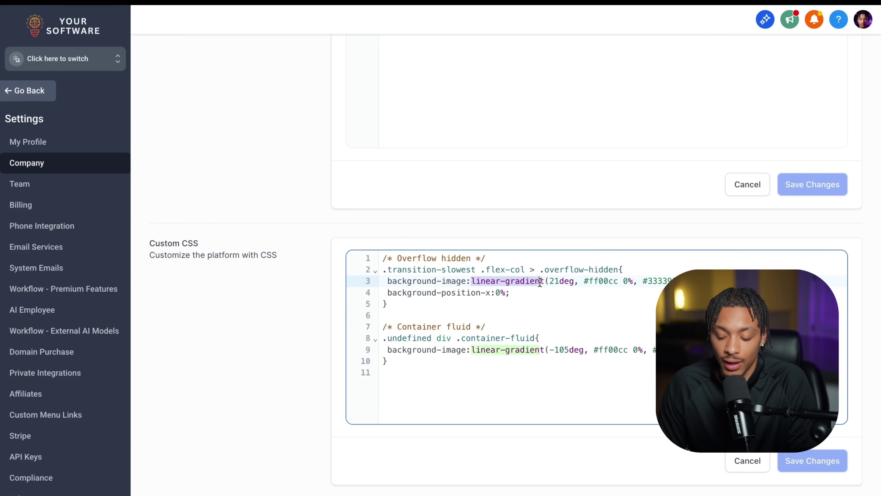
{"action": "left_click", "coordinate": [794, 460]}
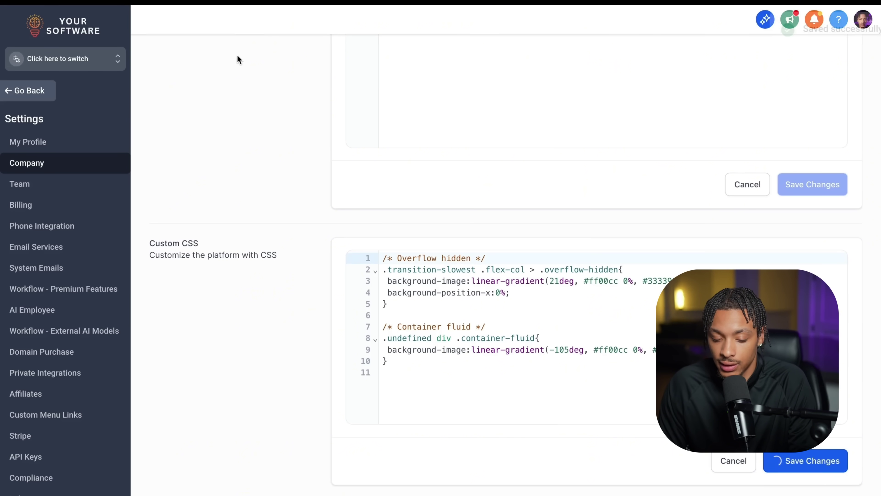
{"action": "mouse_move", "coordinate": [71, 25]}
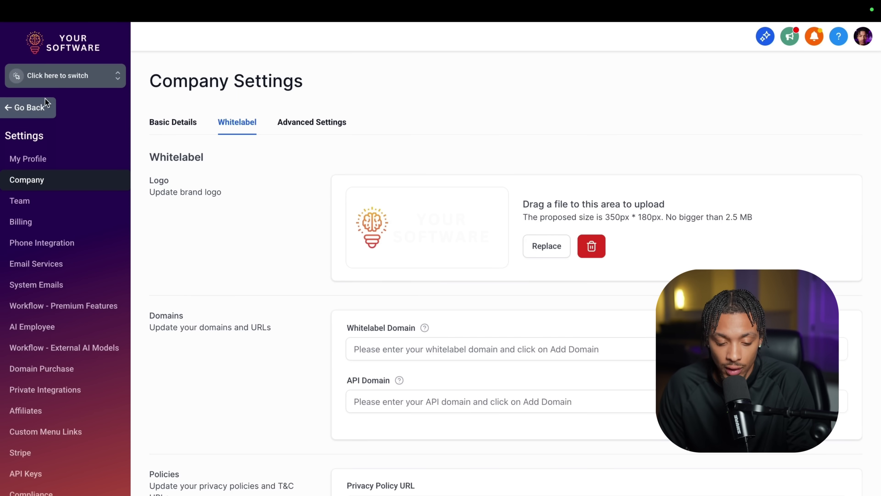
Step: Return to the dashboard and view the Opportunities, AI Agents, Knowledge Base and Getting Started pages
{"action": "left_click", "coordinate": [45, 101]}
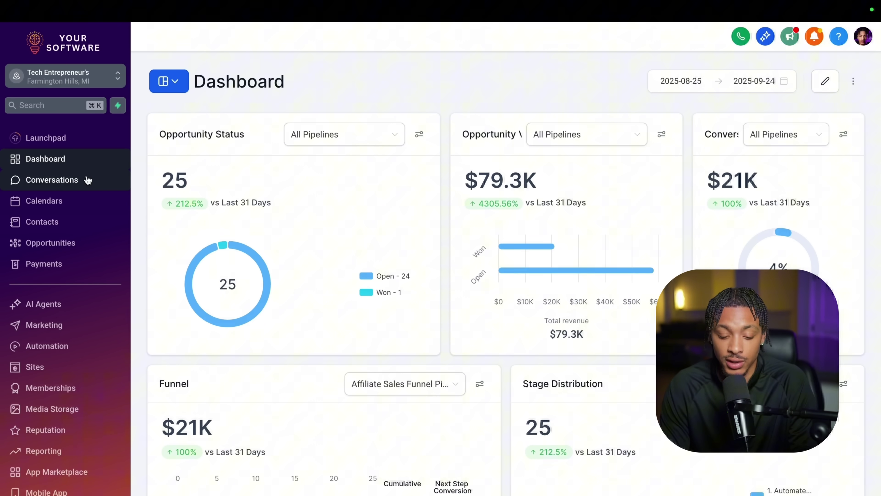
{"action": "left_click", "coordinate": [62, 255]}
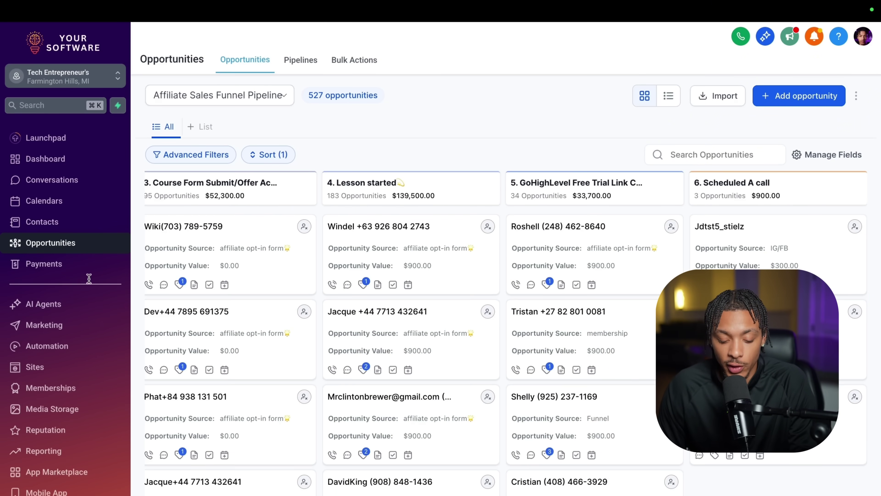
{"action": "left_click", "coordinate": [125, 302]}
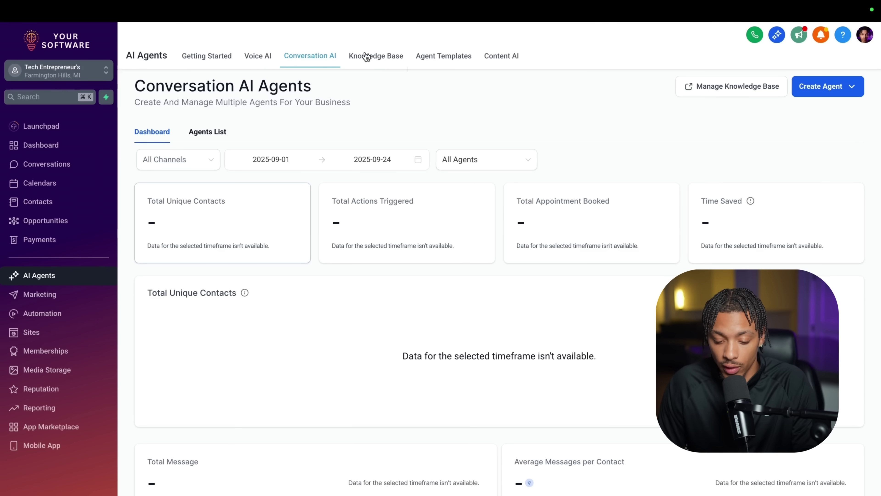
{"action": "left_click", "coordinate": [375, 56]}
{"action": "left_click", "coordinate": [202, 56]}
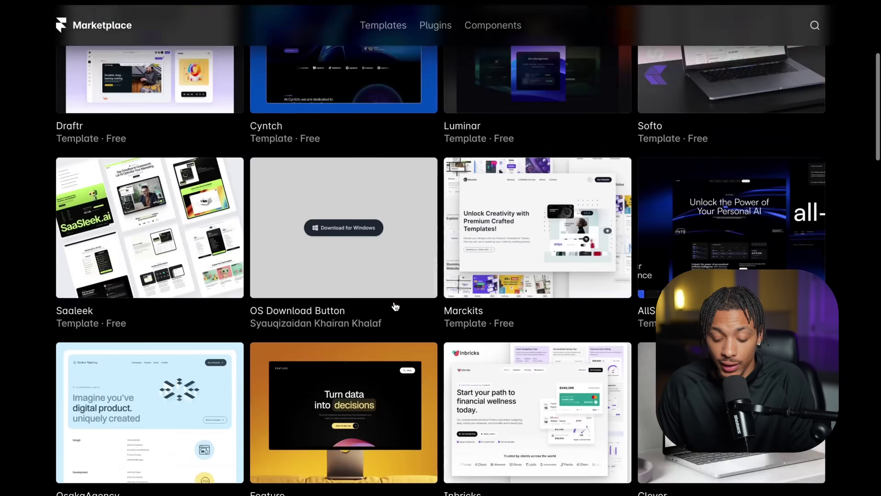
Step: Make a free copy of the Luminar template as a new Framer project
{"action": "scroll", "coordinate": [394, 305], "scroll_direction": "down", "scroll_amount": 8}
{"action": "scroll", "coordinate": [394, 302], "scroll_direction": "down", "scroll_amount": 10}
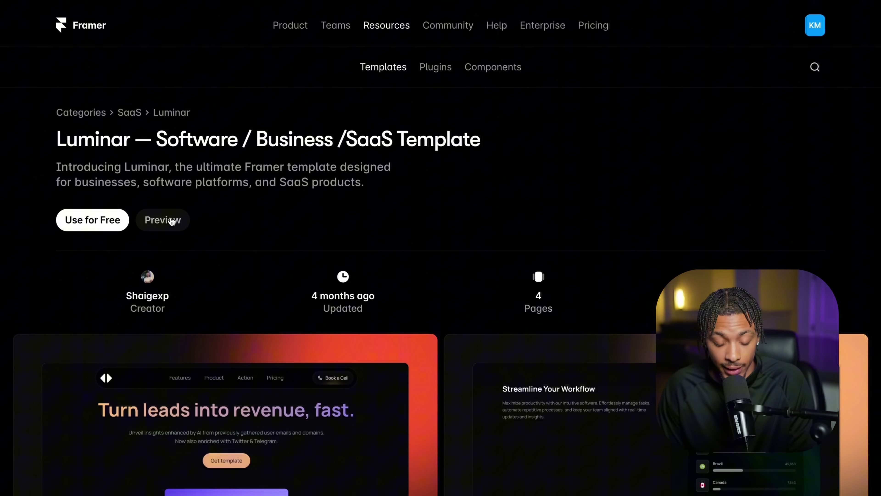
{"action": "left_click", "coordinate": [108, 220]}
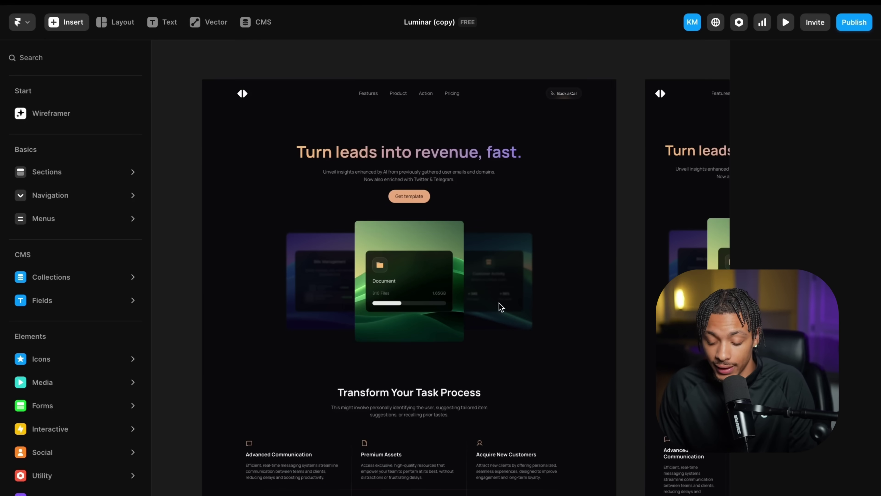
Step: Scroll through the Luminar (copy) canvas and select the hero headline to inspect it
{"action": "scroll", "coordinate": [500, 304], "scroll_direction": "down", "scroll_amount": 4}
{"action": "scroll", "coordinate": [500, 323], "scroll_direction": "down", "scroll_amount": 6}
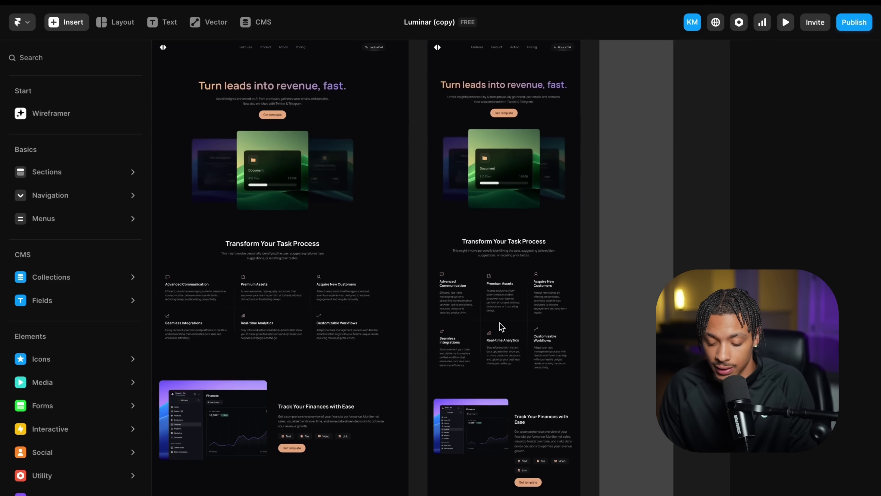
{"action": "scroll", "coordinate": [437, 294], "scroll_direction": "down", "scroll_amount": 2}
{"action": "scroll", "coordinate": [333, 271], "scroll_direction": "up", "scroll_amount": 8}
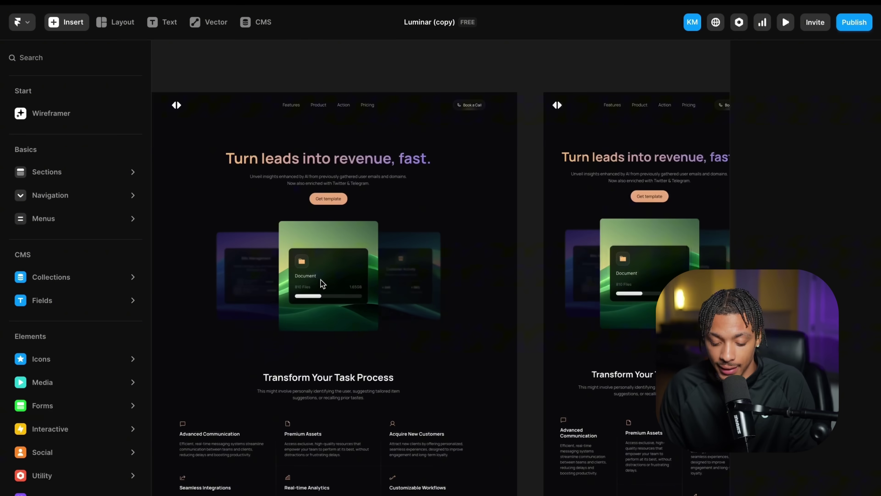
{"action": "scroll", "coordinate": [323, 283], "scroll_direction": "up", "scroll_amount": 1}
{"action": "left_click", "coordinate": [333, 200]}
{"action": "scroll", "coordinate": [399, 329], "scroll_direction": "down", "scroll_amount": 5}
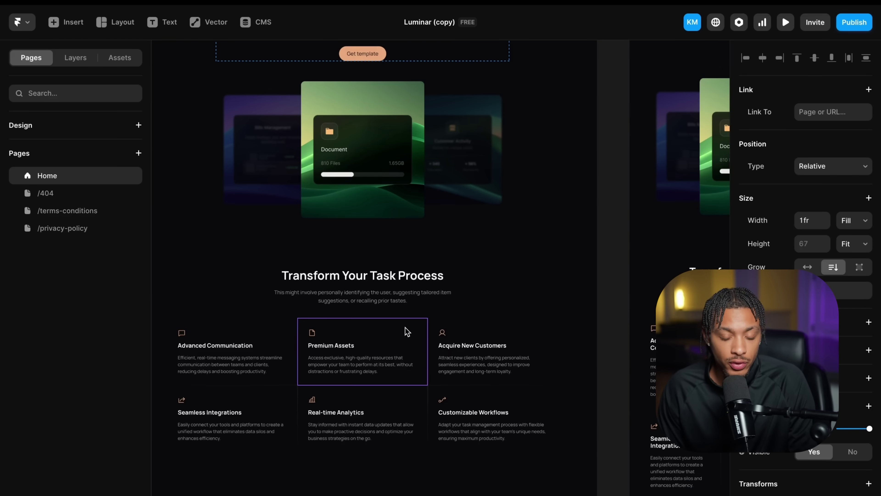
{"action": "scroll", "coordinate": [406, 332], "scroll_direction": "down", "scroll_amount": 10}
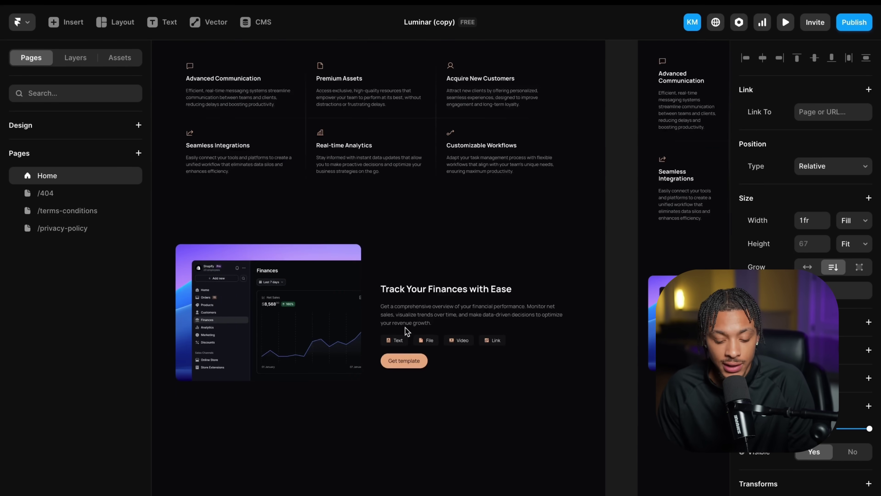
{"action": "scroll", "coordinate": [354, 315], "scroll_direction": "down", "scroll_amount": 3}
{"action": "scroll", "coordinate": [354, 315], "scroll_direction": "up", "scroll_amount": 15}
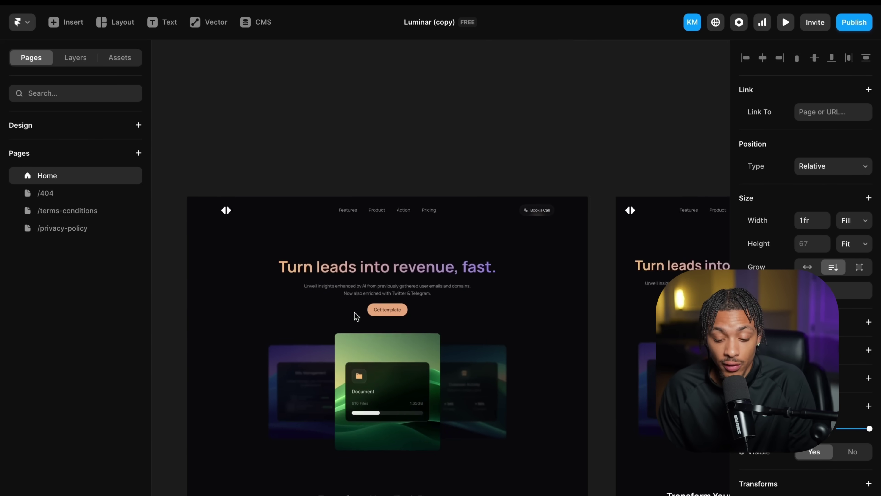
{"action": "scroll", "coordinate": [357, 315], "scroll_direction": "down", "scroll_amount": 3}
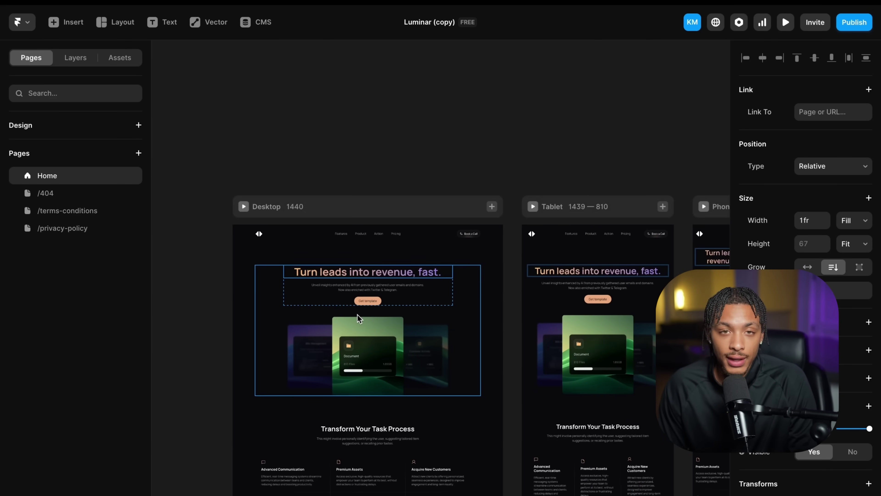
{"action": "scroll", "coordinate": [357, 315], "scroll_direction": "up", "scroll_amount": 2}
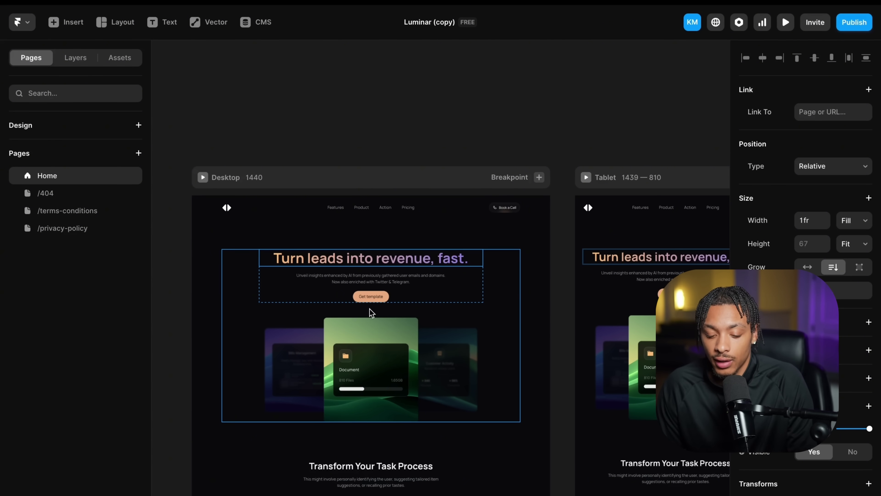
{"action": "scroll", "coordinate": [370, 309], "scroll_direction": "up", "scroll_amount": 2}
{"action": "scroll", "coordinate": [370, 309], "scroll_direction": "down", "scroll_amount": 3}
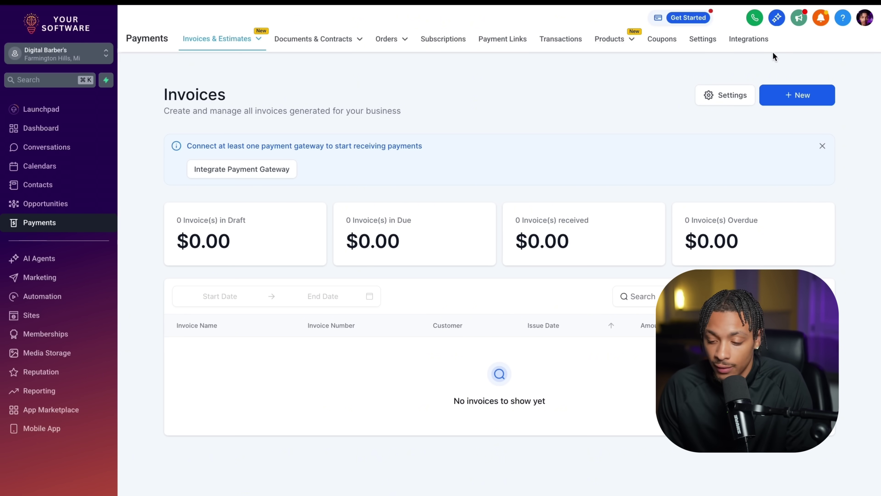
Step: Review the payment provider integrations list, then open the Payments Products list
{"action": "left_click", "coordinate": [754, 48]}
{"action": "scroll", "coordinate": [331, 216], "scroll_direction": "down", "scroll_amount": 2}
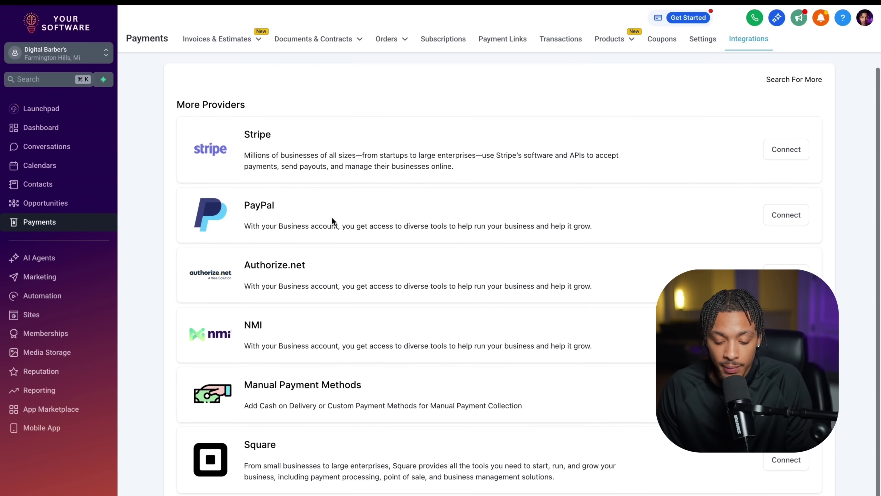
{"action": "scroll", "coordinate": [340, 203], "scroll_direction": "up", "scroll_amount": 2}
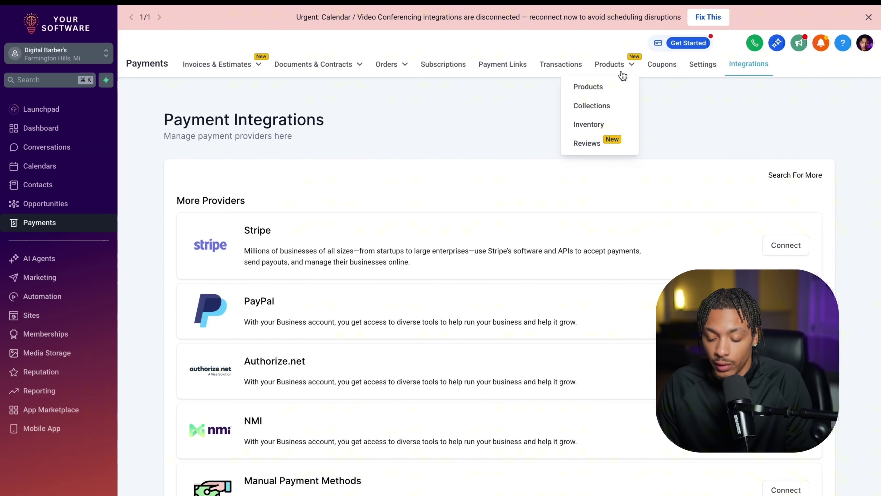
{"action": "left_click", "coordinate": [618, 69]}
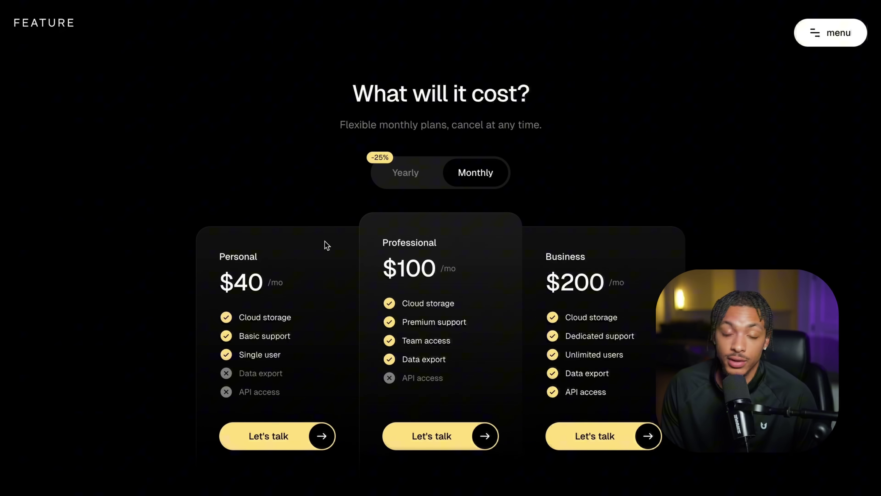
{"action": "scroll", "coordinate": [422, 243], "scroll_direction": "up", "scroll_amount": 1}
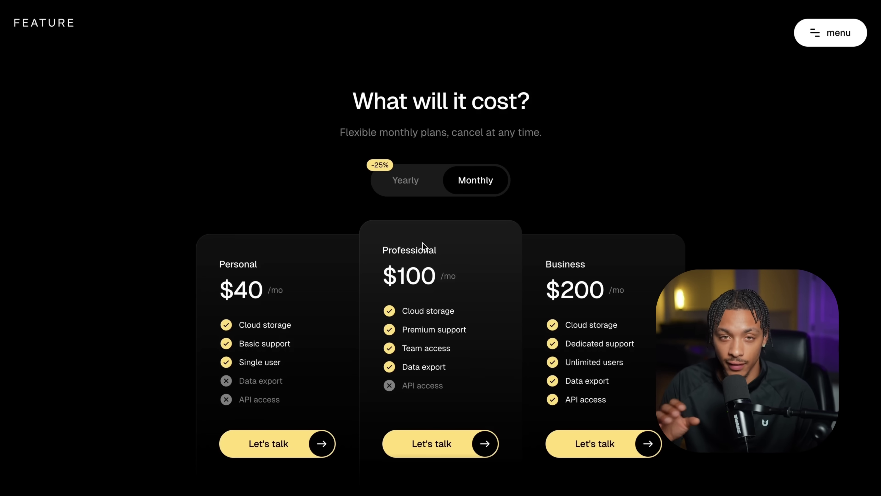
{"action": "scroll", "coordinate": [626, 240], "scroll_direction": "up", "scroll_amount": 1}
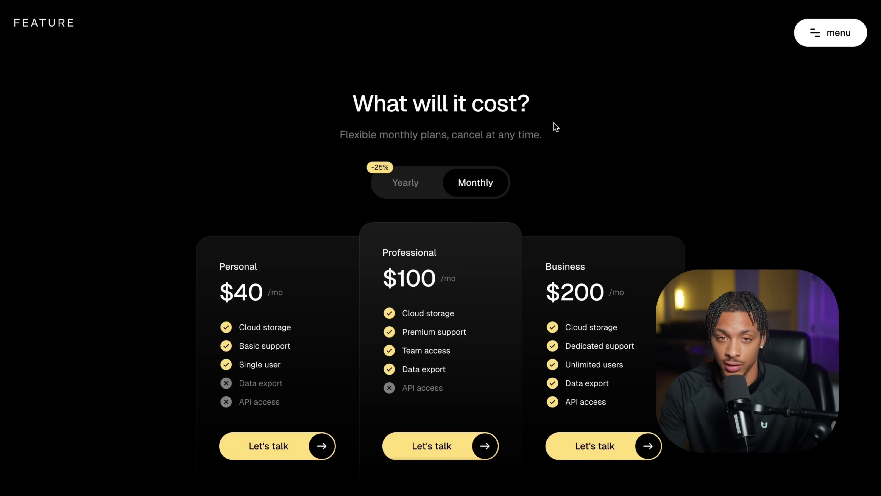
{"action": "mouse_move", "coordinate": [406, 61]}
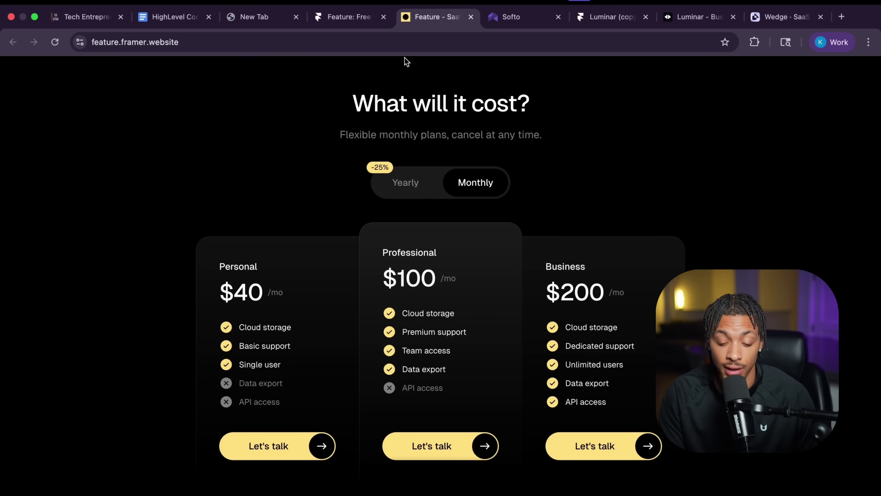